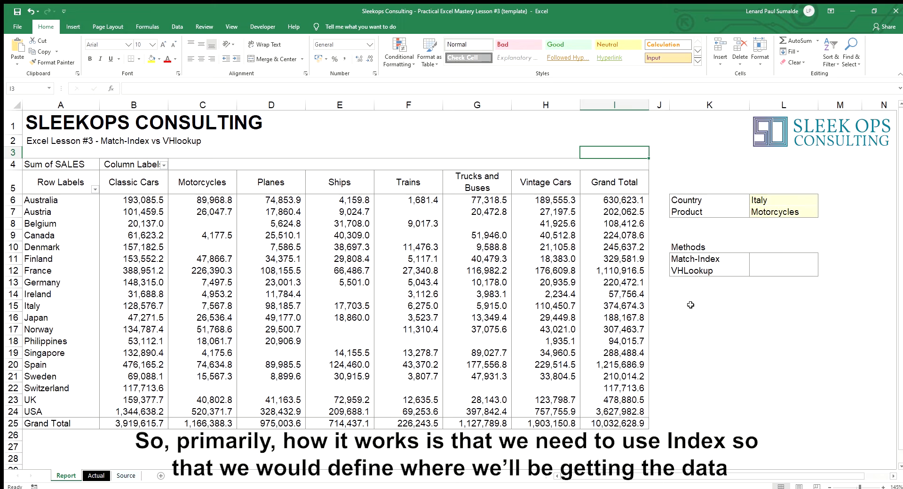
# Step: Enter an INDEX formula in K15 over $A$5:$H$24 that returns row 5, column 3
pyautogui.click(690, 307)
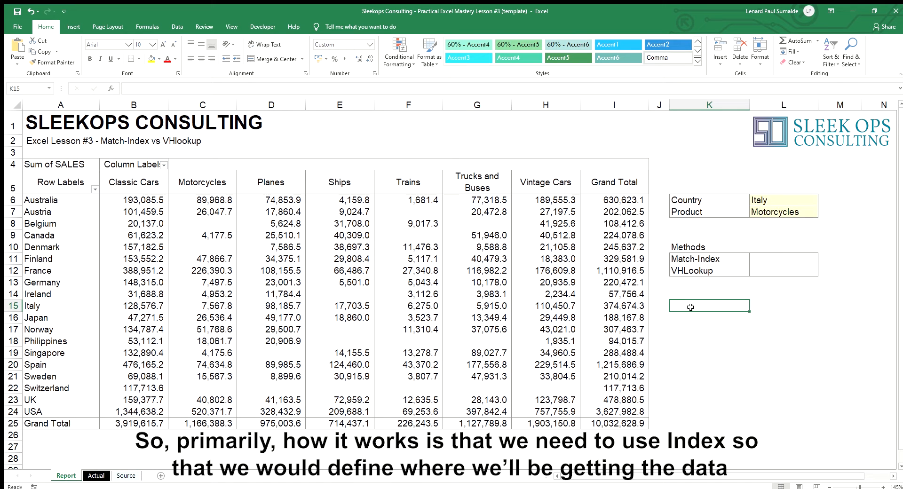
pyautogui.write('=index')
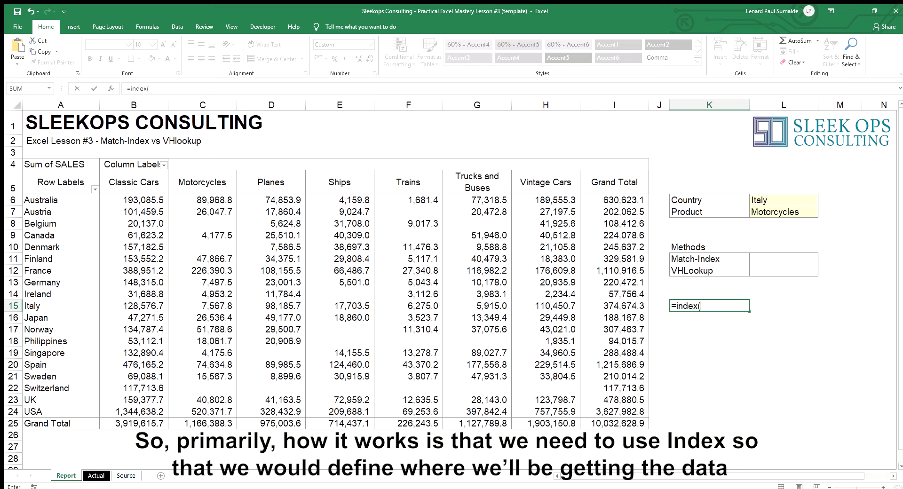
pyautogui.write('(')
pyautogui.moveTo(58, 182); pyautogui.dragTo(551, 412)
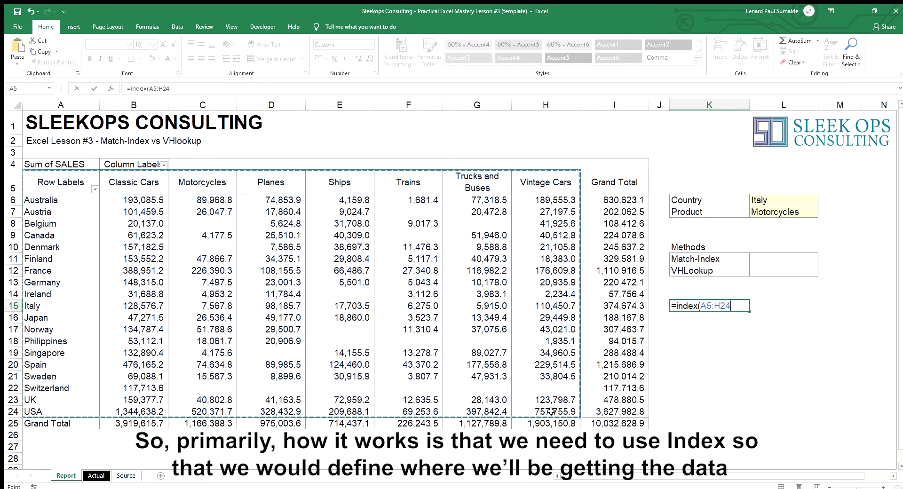
pyautogui.press('F4')
pyautogui.write(',')
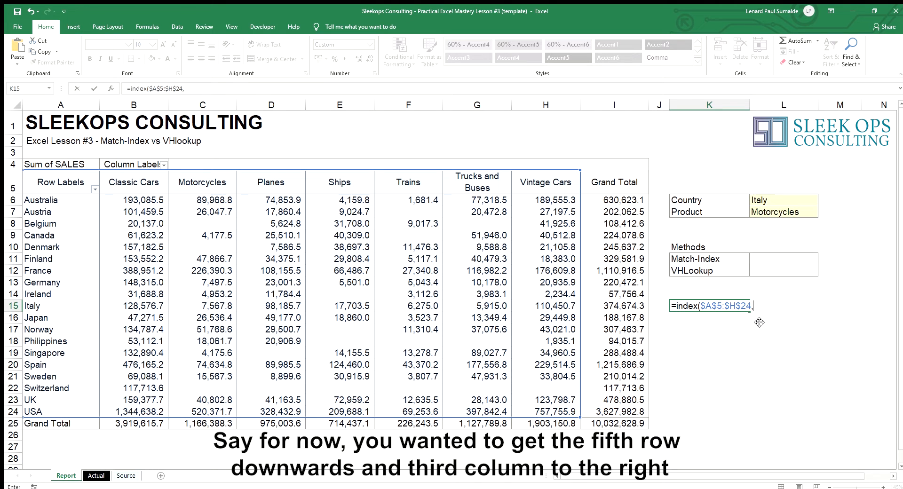
pyautogui.write('5,3)')
pyautogui.press('Return')
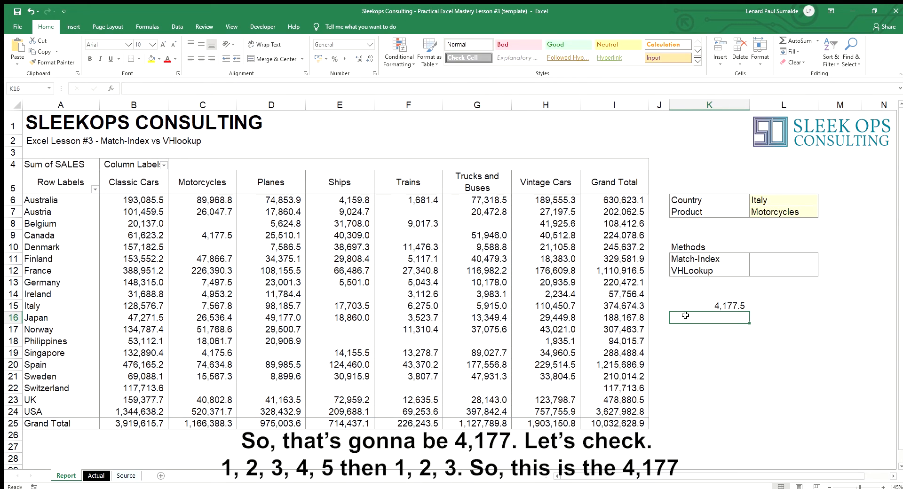
# Step: Check the INDEX result in K15 against the fifth row and third column of the sales table
pyautogui.click(740, 304)
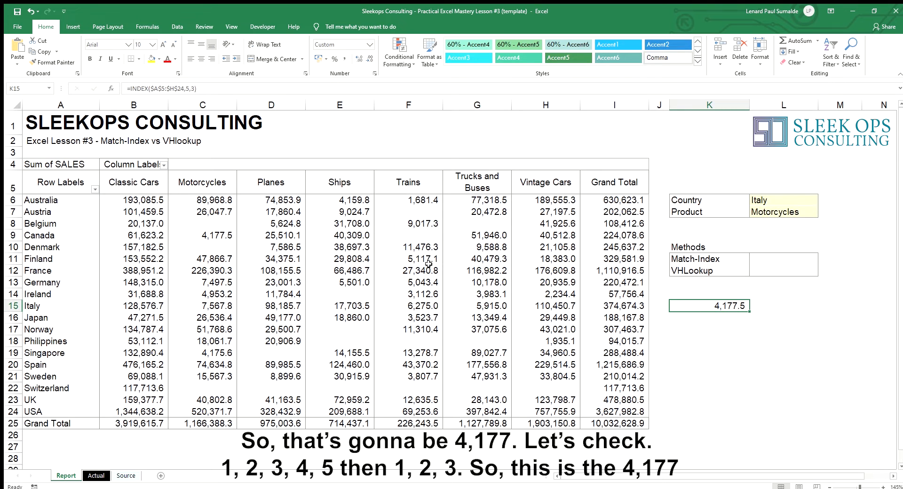
pyautogui.moveTo(75, 187); pyautogui.dragTo(215, 235)
pyautogui.click(215, 235)
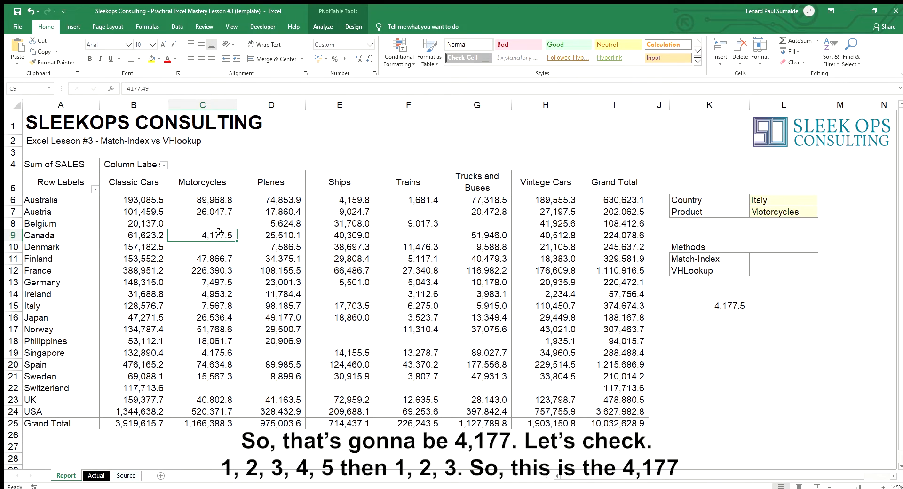
pyautogui.click(734, 304)
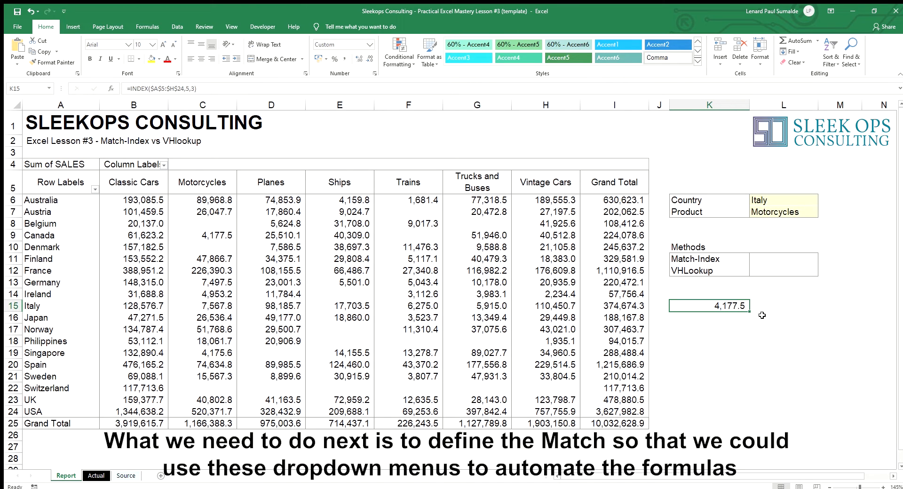
# Step: Enter an exact MATCH formula in K16 that looks up the country in $L$6 within $A$5:$A$24, with match type 0
pyautogui.press('Down')
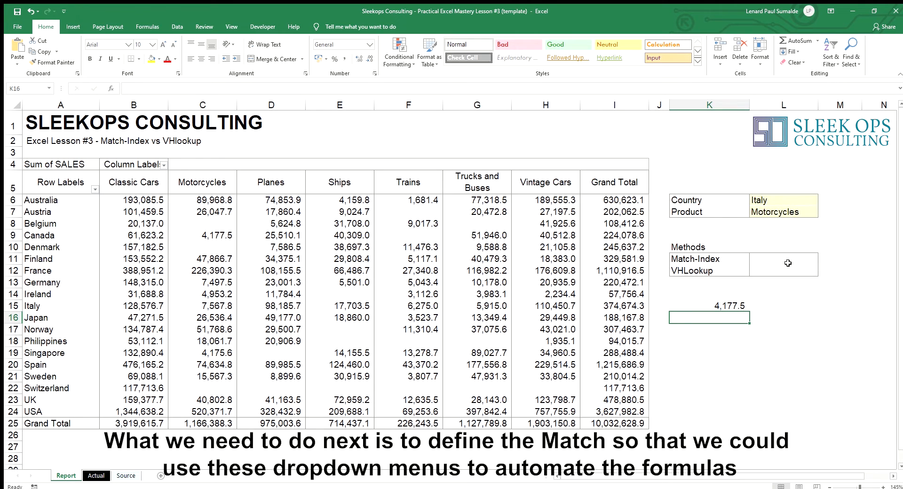
pyautogui.write('=match(')
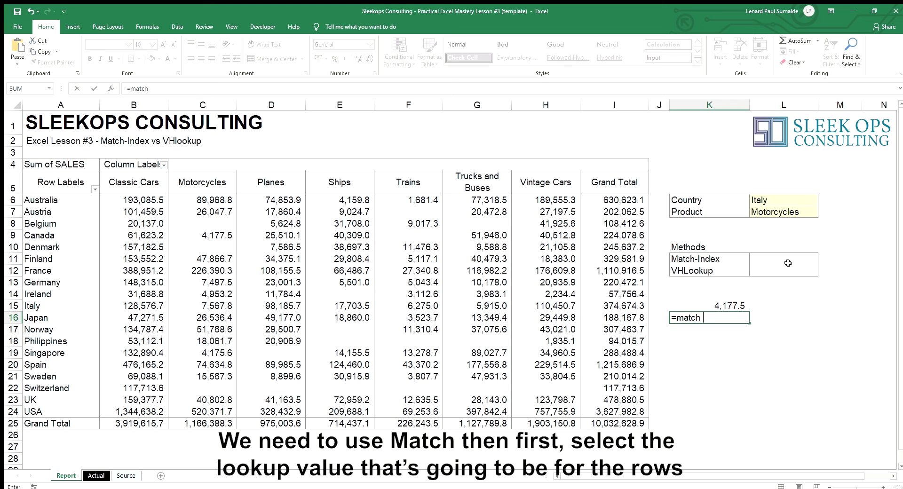
pyautogui.click(758, 199)
pyautogui.press('F4')
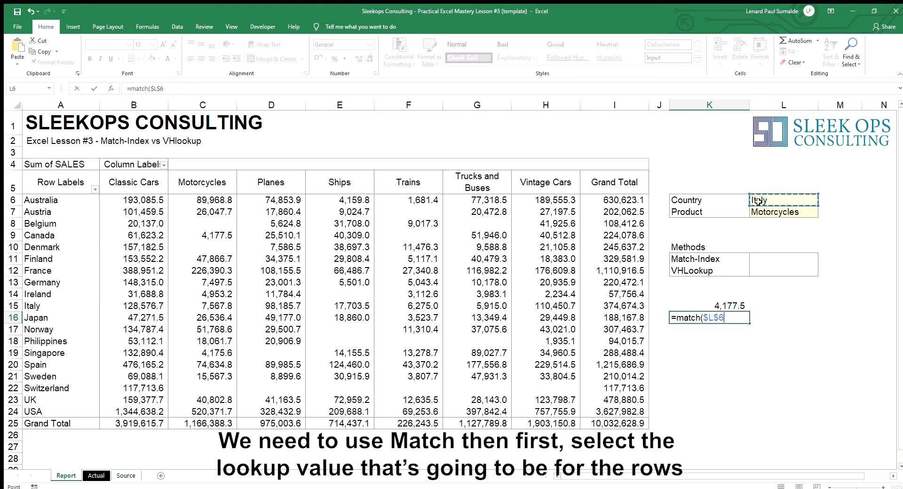
pyautogui.write(',')
pyautogui.moveTo(75, 184); pyautogui.dragTo(33, 417)
pyautogui.press('F4')
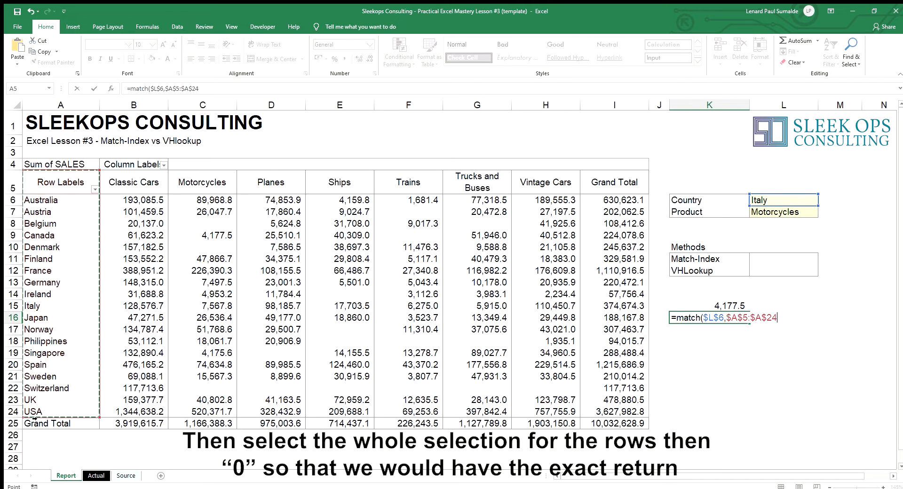
pyautogui.write(',0')
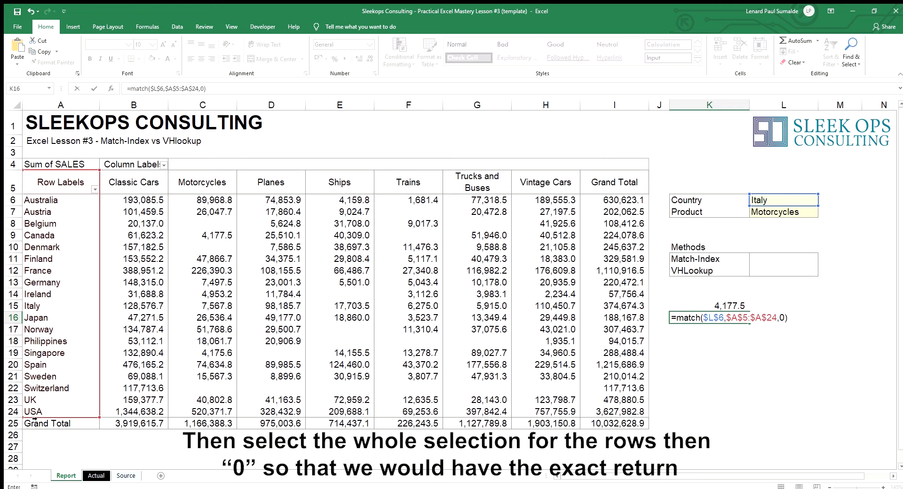
pyautogui.write(')')
pyautogui.press('Return')
# Step: Enter an exact MATCH formula in K17 that looks up the product in $L$7 within $A$5:$H$5, with match type 0
pyautogui.write('=ma')
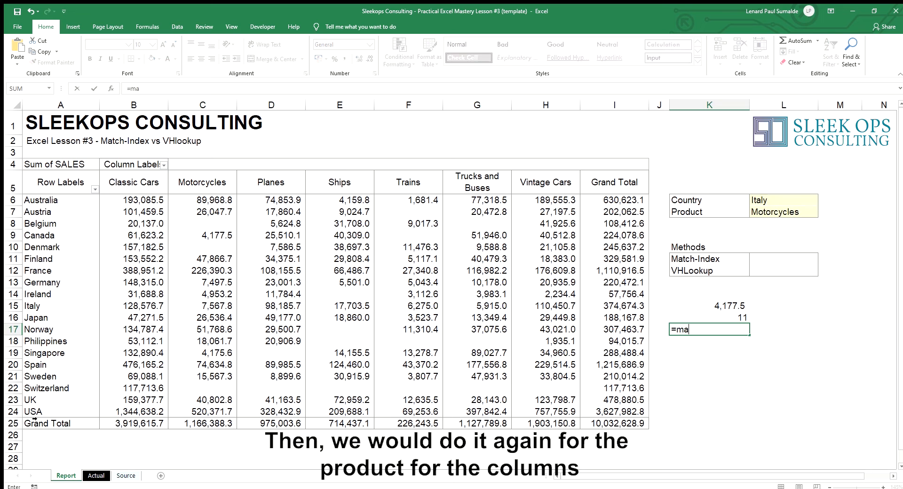
pyautogui.write('tch(')
pyautogui.click(779, 211)
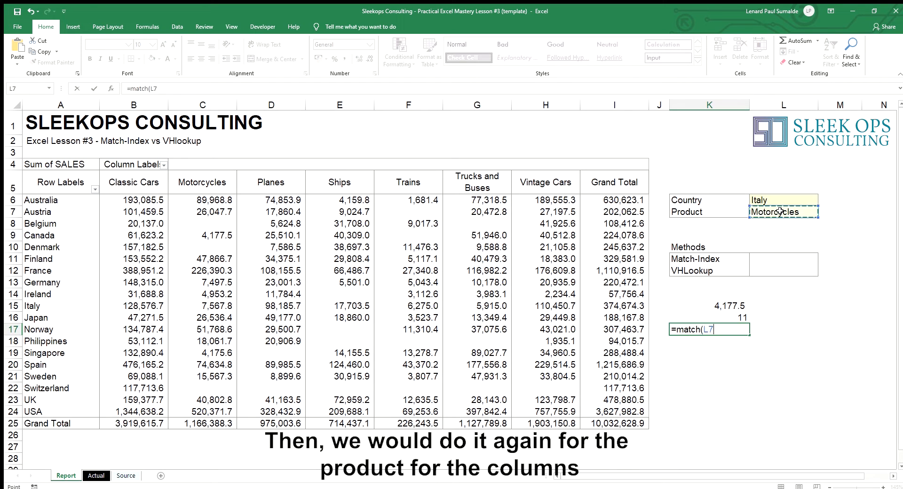
pyautogui.press('F4')
pyautogui.write(',')
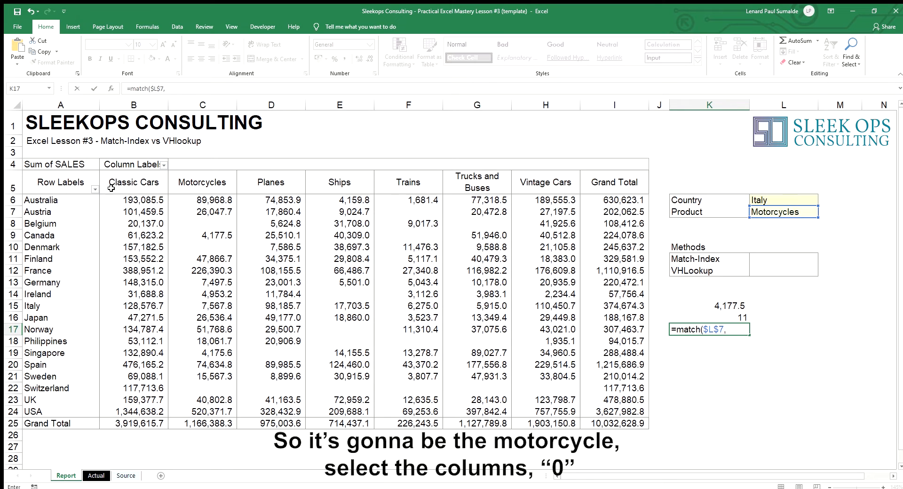
pyautogui.moveTo(89, 186); pyautogui.dragTo(567, 180)
pyautogui.press('F4')
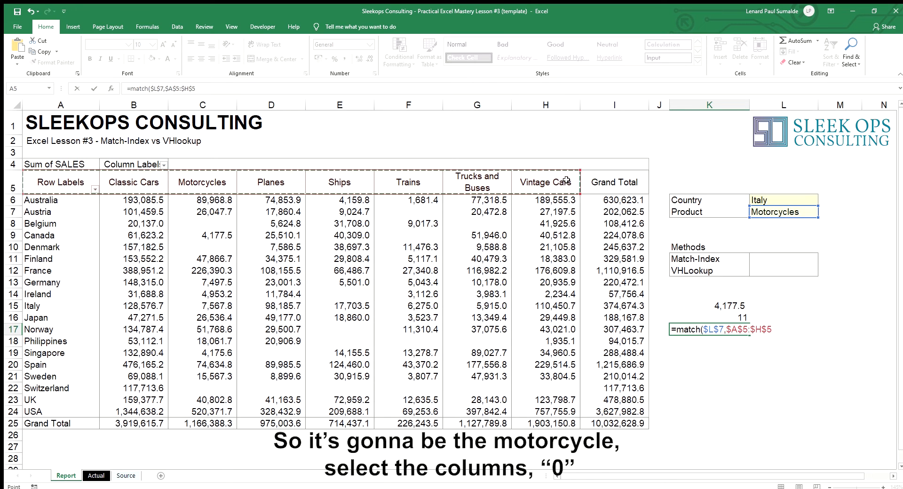
pyautogui.write(',0')
pyautogui.press('Return')
# Step: Remove the fixed row and column numbers from the INDEX formula in K15, keeping both argument separators
pyautogui.press('Up')
pyautogui.press('Up')
pyautogui.press('Up')
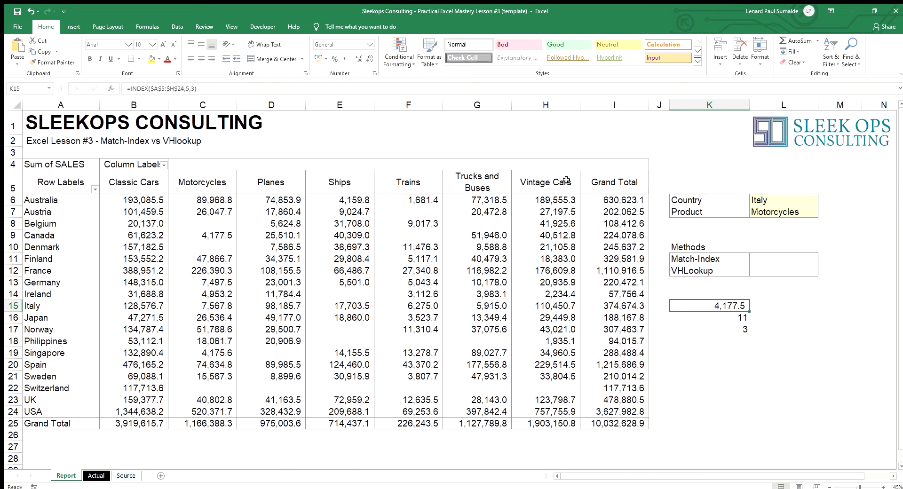
pyautogui.press('F2')
pyautogui.press('Return')
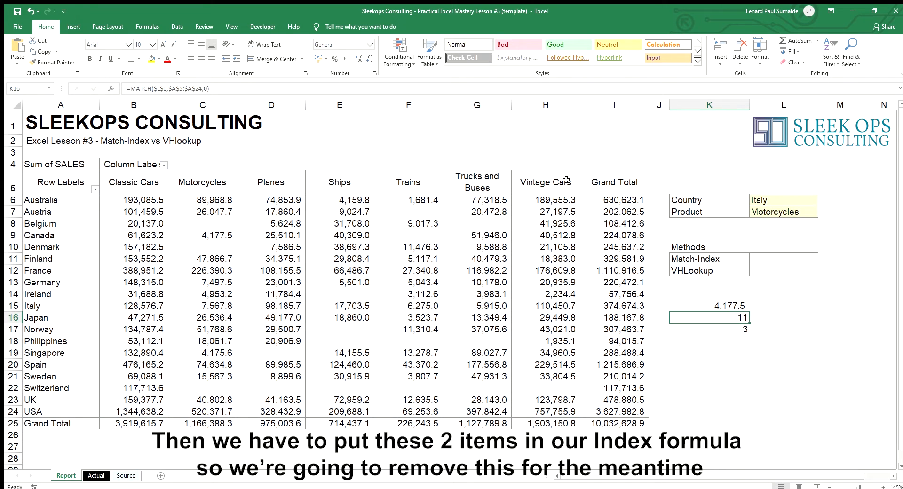
pyautogui.press('Up')
pyautogui.press('F2')
pyautogui.press('BackSpace')
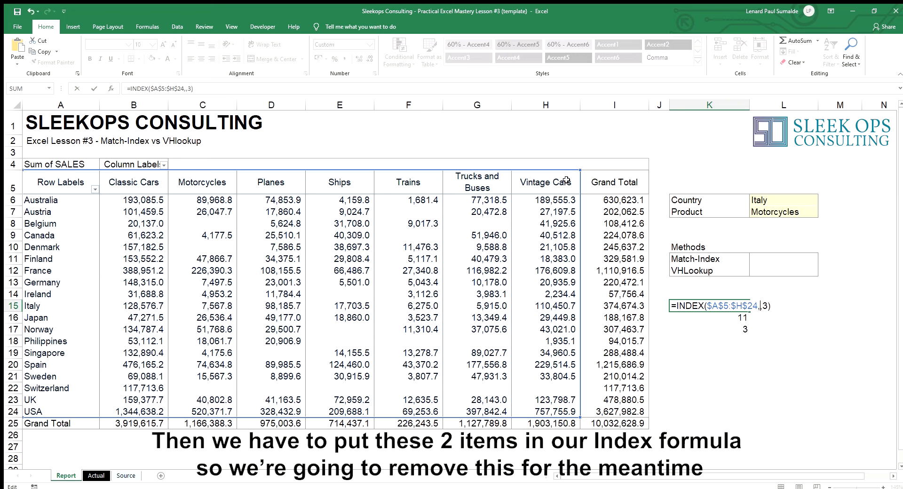
pyautogui.press('Delete')
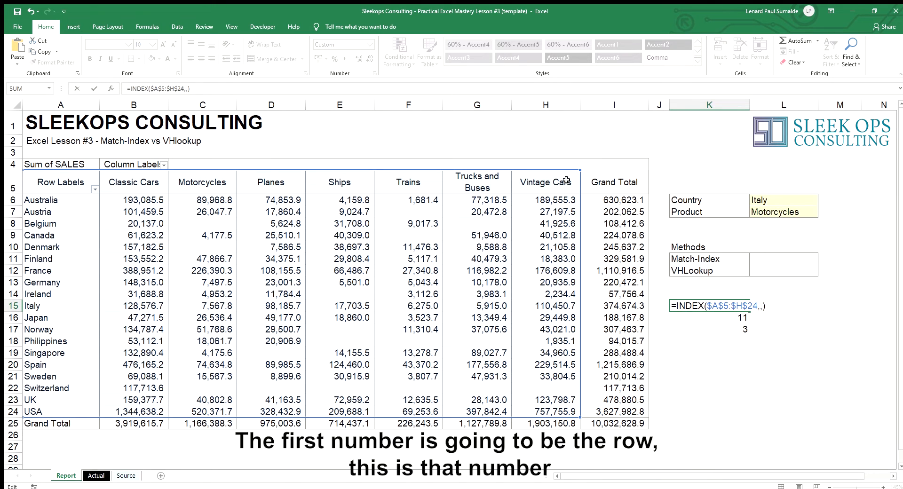
pyautogui.press('Return')
# Step: Move the country MATCH expression from K16 into the row argument of the INDEX formula in K15
pyautogui.press('F2')
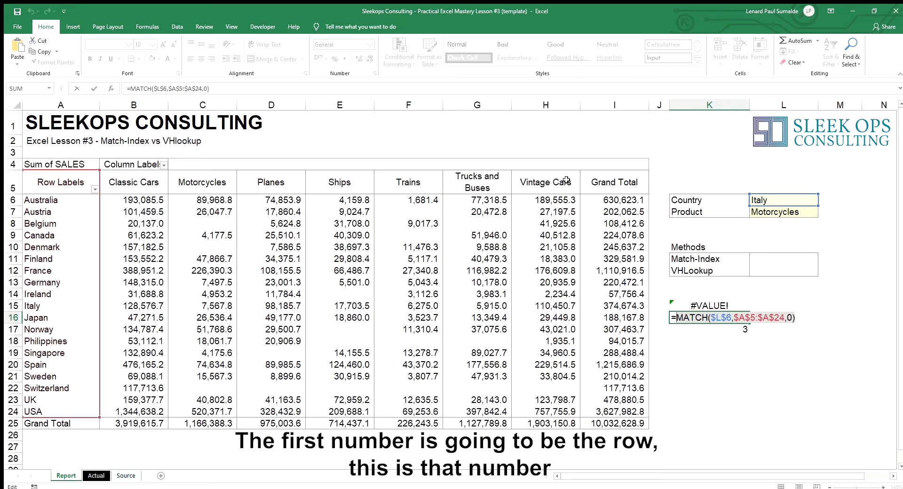
pyautogui.hotkey('shift', 'End')
pyautogui.hotkey('ctrl', 'x')
pyautogui.hotkey('shift', 'Return')
pyautogui.press('F2')
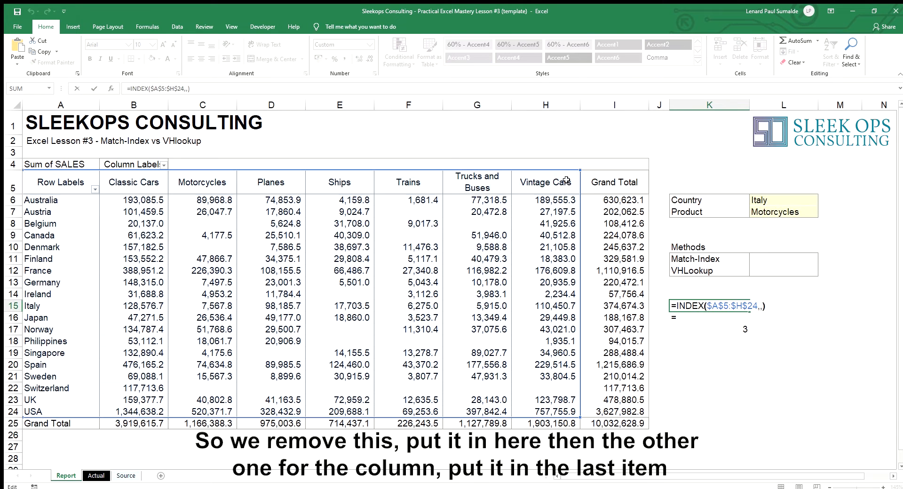
pyautogui.press('Return')
pyautogui.press('Return')
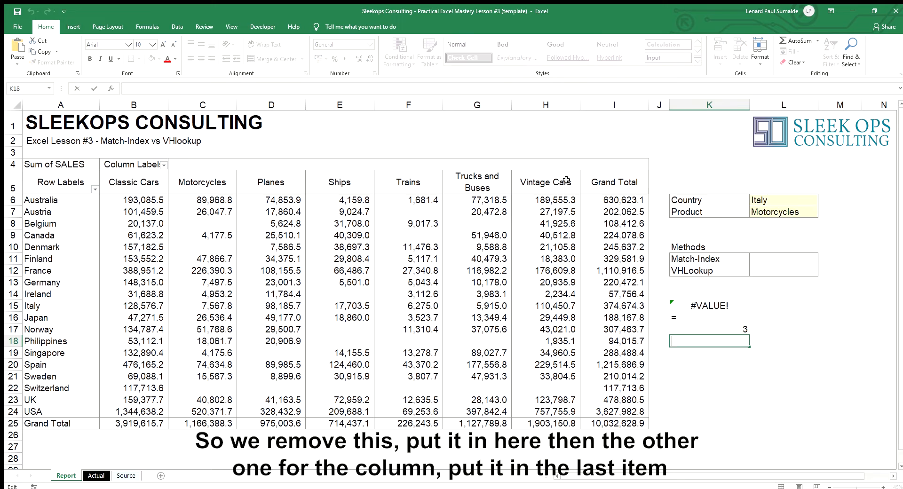
# Step: Move the product MATCH expression from K17 into the column argument of the INDEX formula in K15 and clear K16:K17
pyautogui.press('F2')
pyautogui.hotkey('shift', 'Home')
pyautogui.hotkey('shift', 'Right')
pyautogui.hotkey('ctrl', 'x')
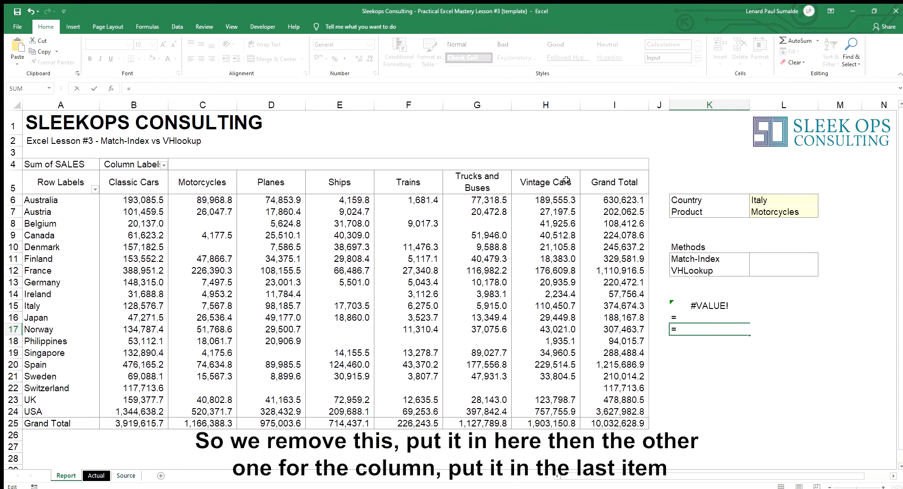
pyautogui.hotkey('shift', 'Return')
pyautogui.hotkey('shift', 'Return')
pyautogui.press('F2')
pyautogui.press('Left')
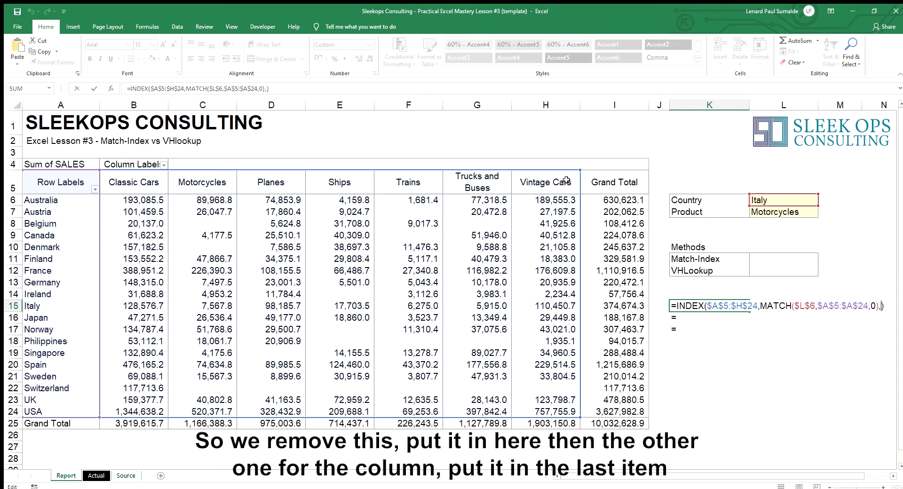
pyautogui.hotkey('ctrl', 'v')
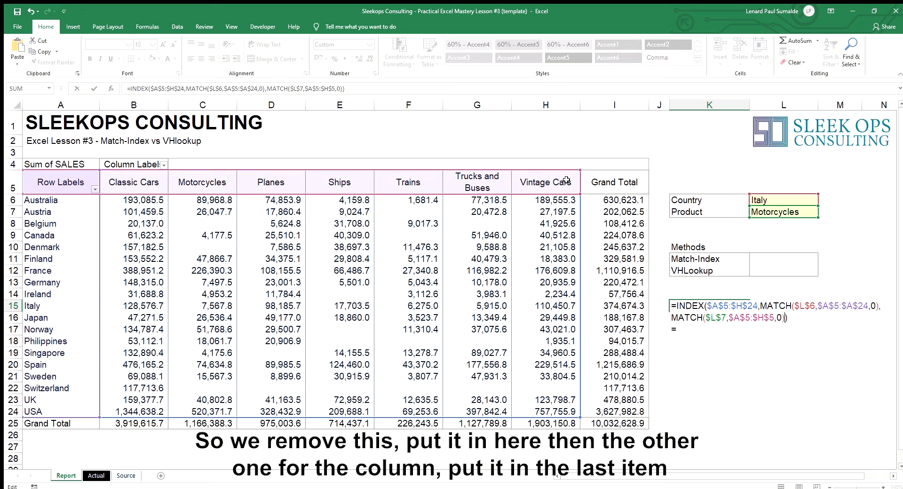
pyautogui.press('Return')
pyautogui.hotkey('shift', 'Return')
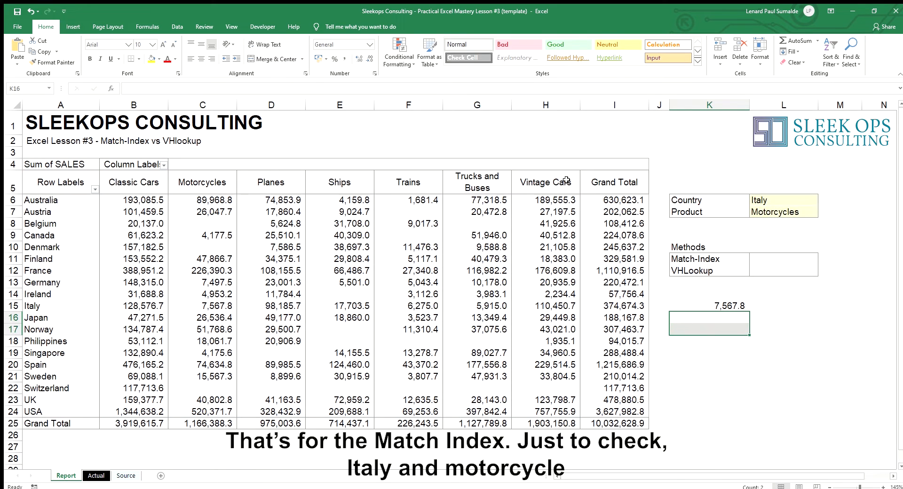
# Step: Copy the combined INDEX-MATCH formula from K15 into the Match-Index result cell L11 and clear K15
pyautogui.press('F2')
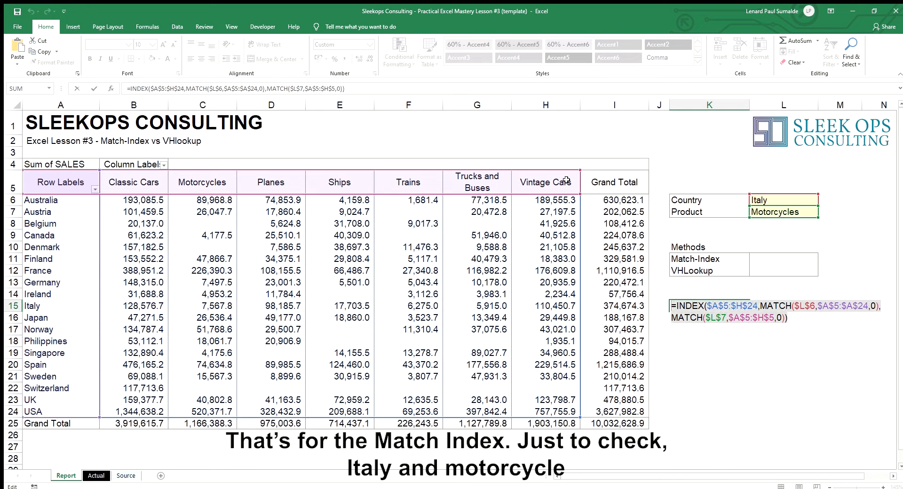
pyautogui.press('Escape')
pyautogui.hotkey('ctrl', 'c')
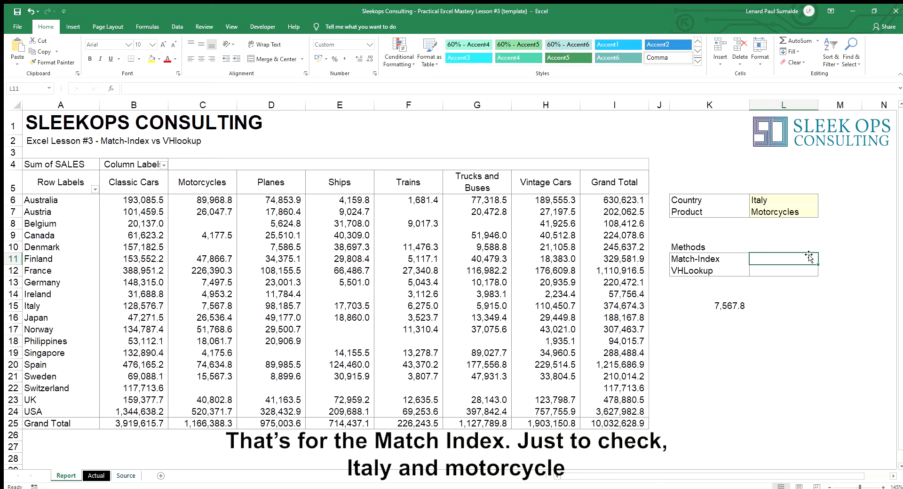
pyautogui.click(808, 253)
pyautogui.hotkey('ctrl', 'v')
pyautogui.press('Left')
pyautogui.press('Down')
pyautogui.press('Down')
pyautogui.press('Down')
pyautogui.press('Down')
pyautogui.press('Delete')
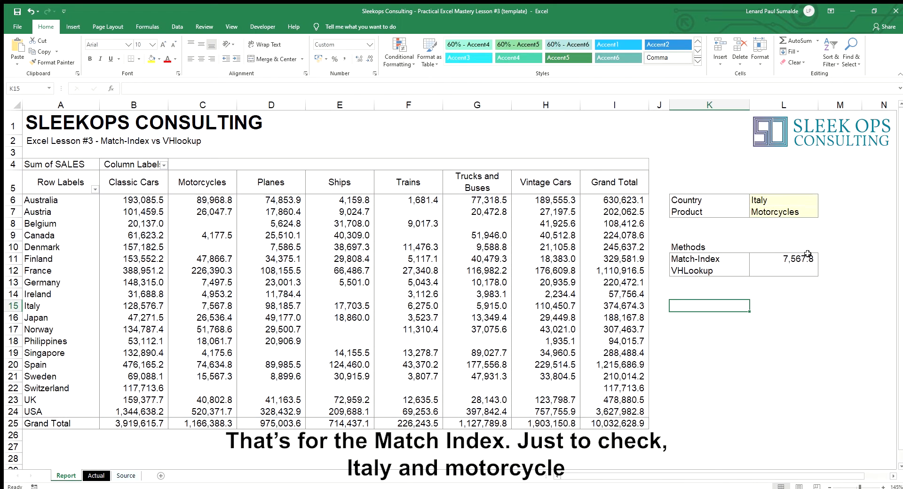
# Step: Check the Match-Index result against the Italy row and Motorcycles column of the sales table
pyautogui.click(766, 202)
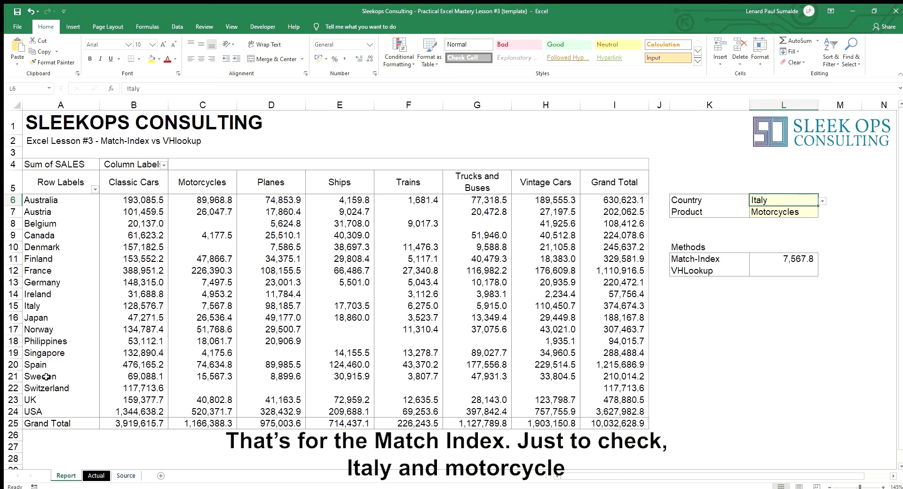
pyautogui.click(53, 303)
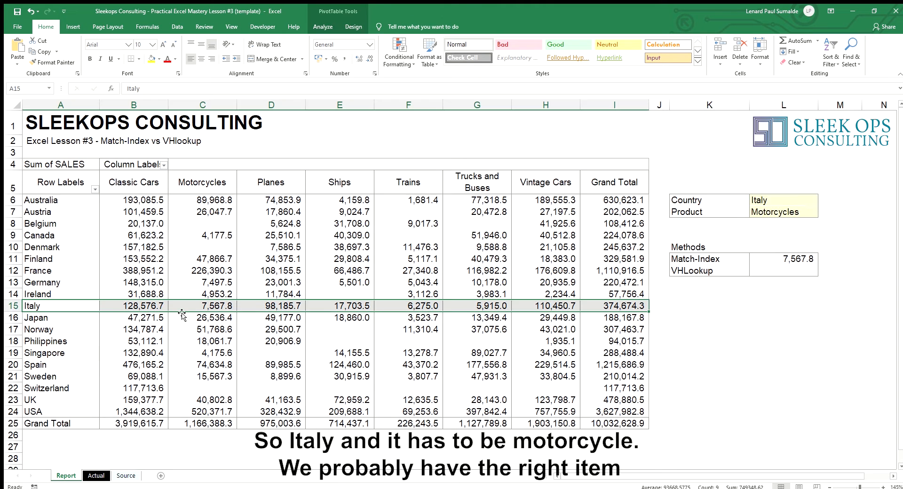
pyautogui.click(211, 307)
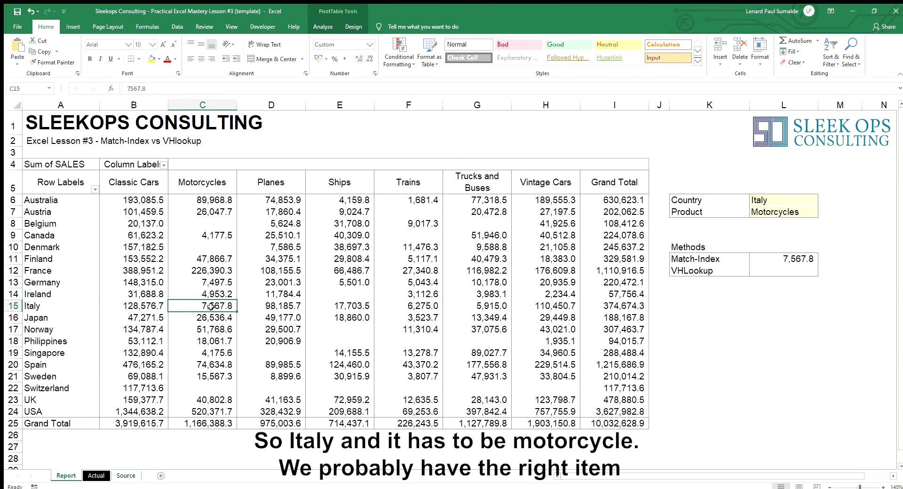
# Step: Set the country selection in L6 to Norway
pyautogui.click(798, 199)
pyautogui.click(821, 201)
pyautogui.click(793, 220)
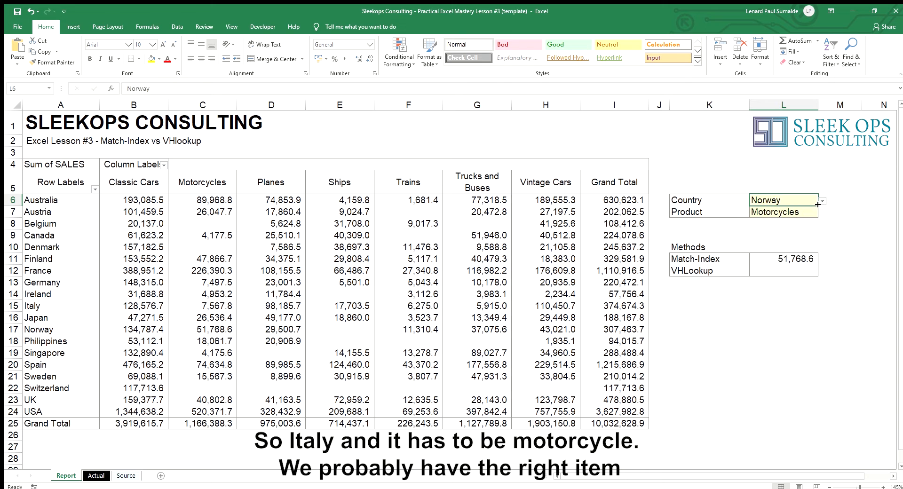
# Step: Test the Match-Index lookup by setting the country selection in L6 to Switzerland, followed by Singapore
pyautogui.click(820, 201)
pyautogui.click(787, 253)
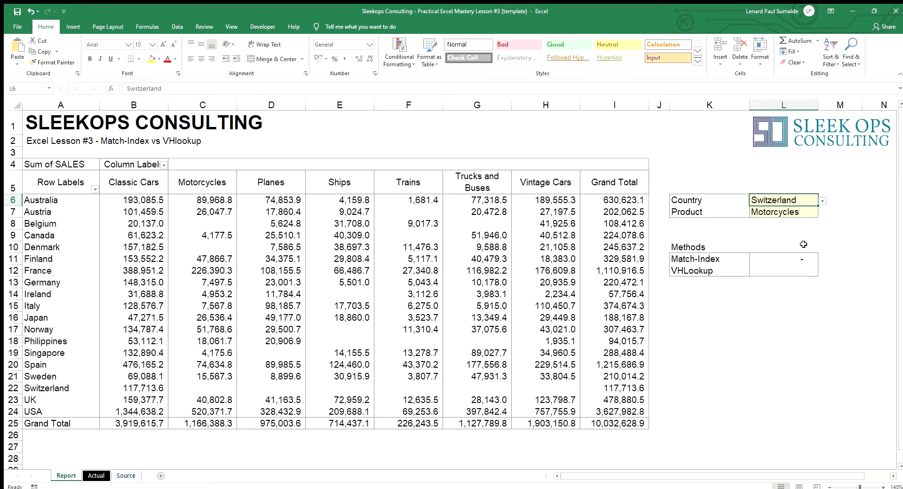
pyautogui.click(821, 201)
pyautogui.click(792, 227)
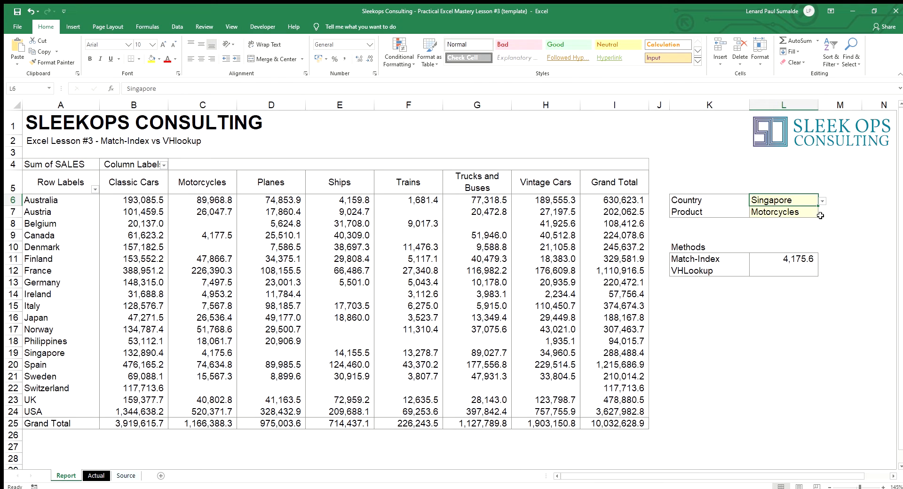
pyautogui.click(766, 272)
pyautogui.write('=vhL')
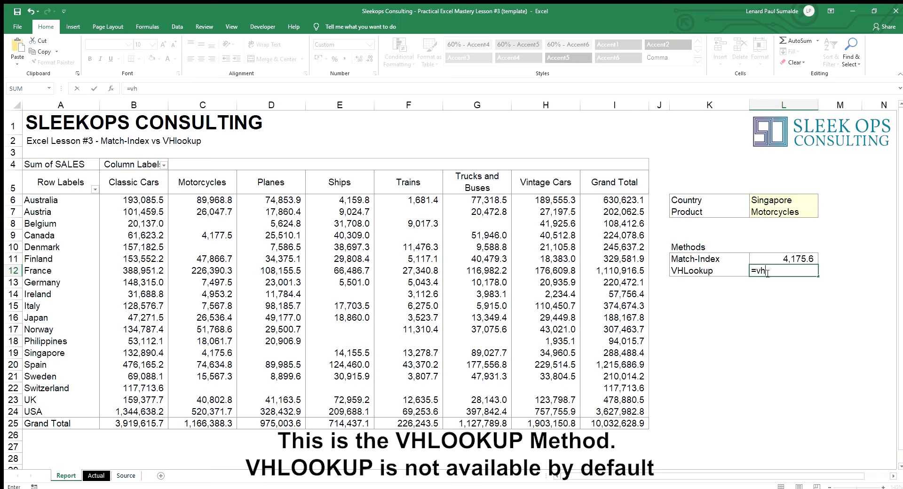
pyautogui.press('BackSpace')
pyautogui.press('BackSpace')
pyautogui.press('BackSpace')
pyautogui.press('BackSpace')
pyautogui.press('Escape')
# Step: Paste the copied VHLOOKUP function code into Module1 of the workbook's VBA project and return to the worksheet
pyautogui.hotkey('alt', 'F11')
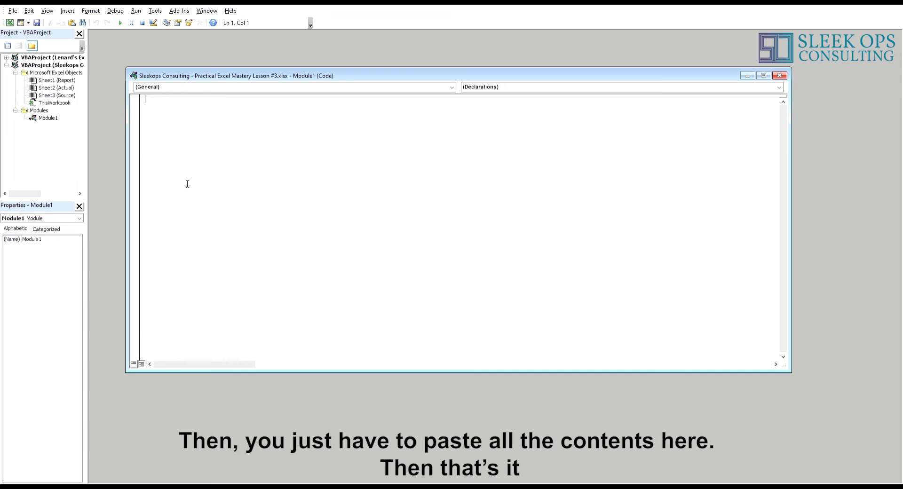
pyautogui.hotkey('ctrl', 'v')
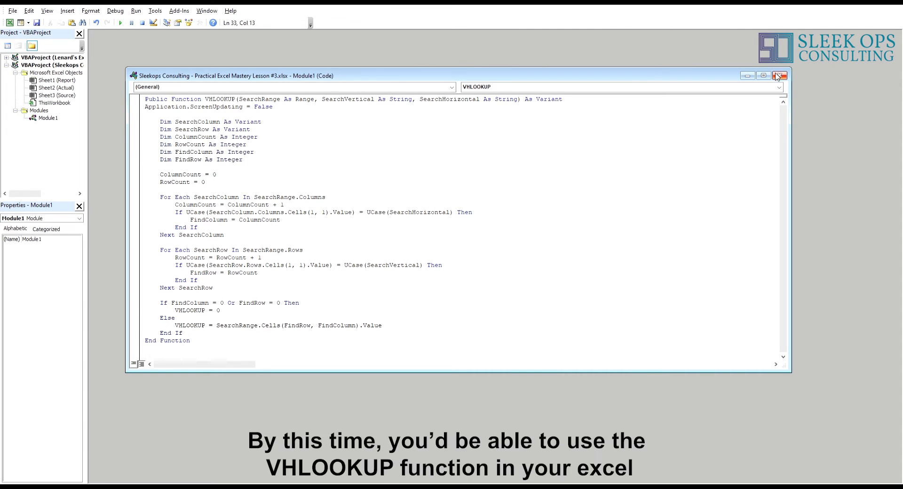
pyautogui.moveTo(659, 76); pyautogui.dragTo(621, 55)
pyautogui.hotkey('alt', 'F11')
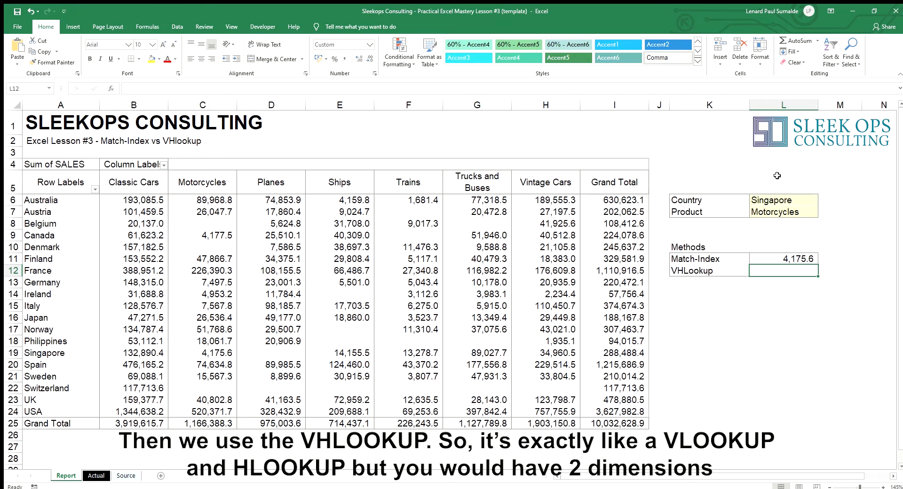
# Step: Begin a VHLOOKUP formula in L12 with the sales table $A$5:$H$24 as its absolute search range
pyautogui.write('=')
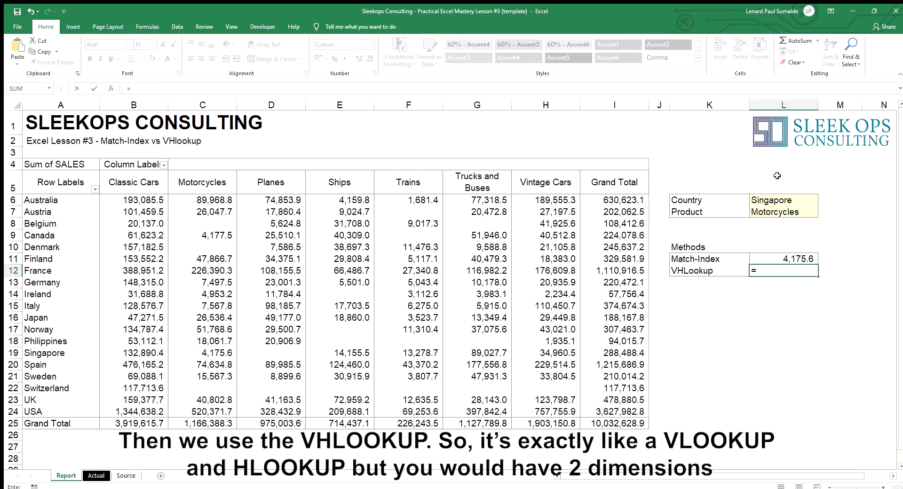
pyautogui.write('vh')
pyautogui.press('BackSpace')
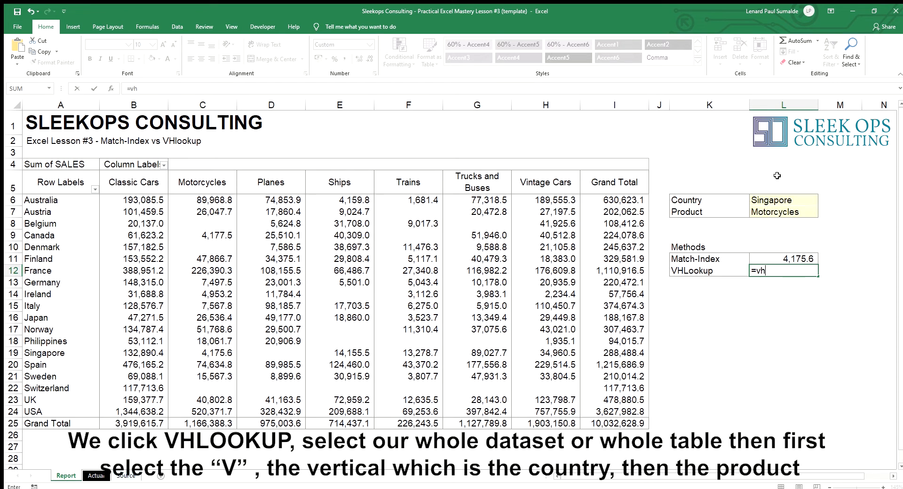
pyautogui.press('Tab')
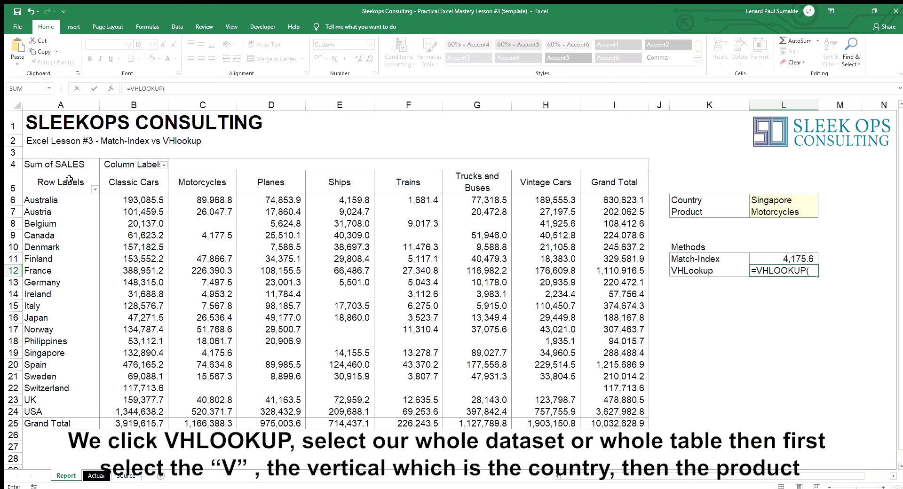
pyautogui.moveTo(69, 180); pyautogui.dragTo(585, 417)
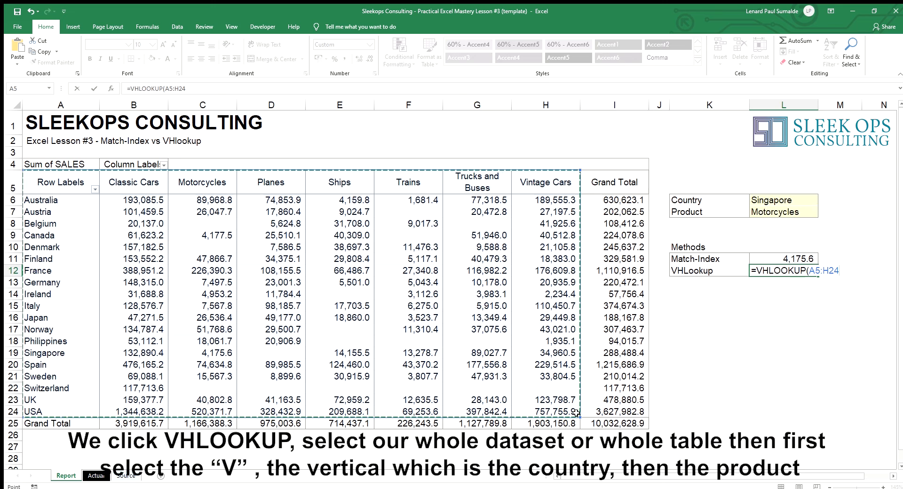
pyautogui.press('F4')
pyautogui.write(',')
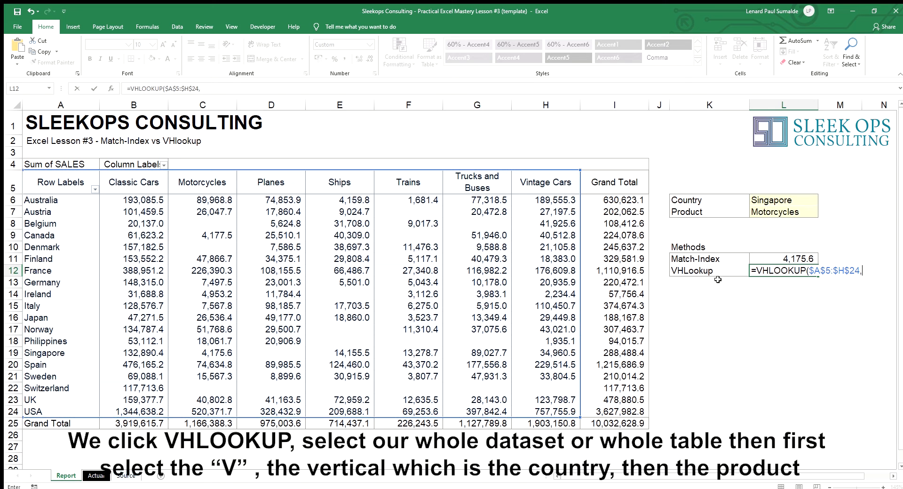
# Step: Complete the L12 formula with $L$6 as vertical and $L$7 as horizontal search value, and compare it with the Match-Index formula in L11
pyautogui.click(773, 200)
pyautogui.press('F4')
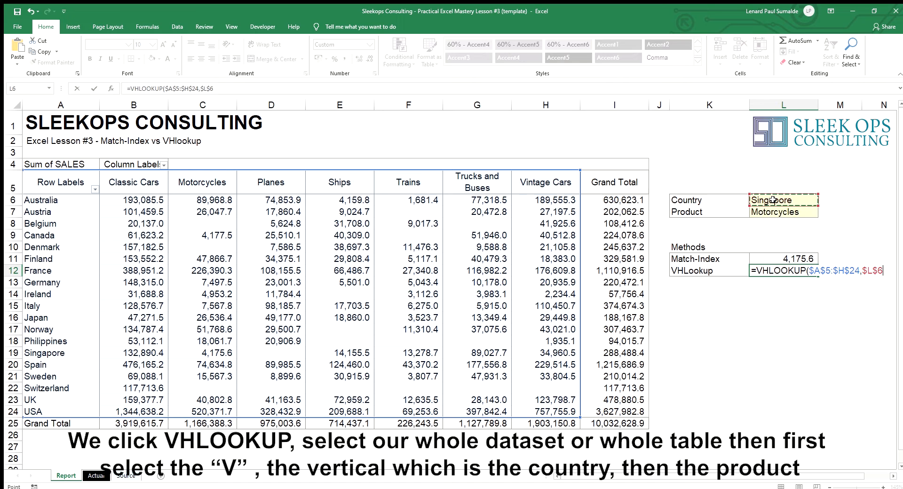
pyautogui.write(',')
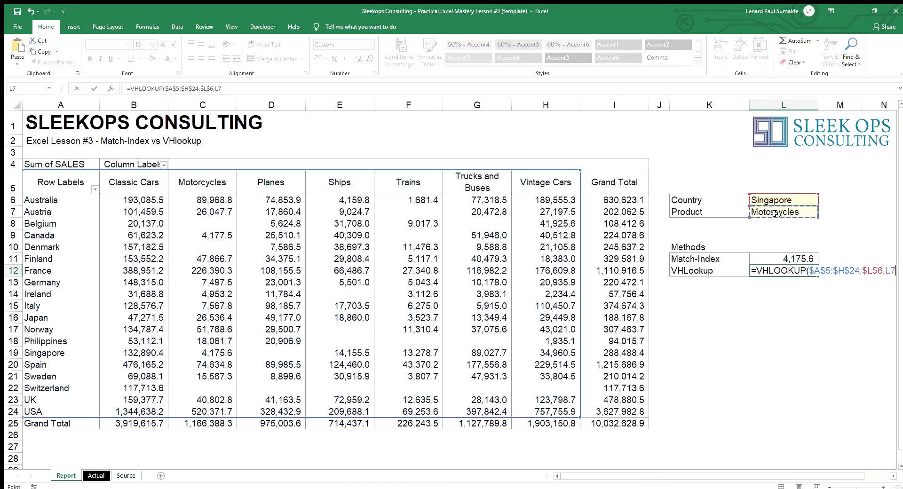
pyautogui.press('F4')
pyautogui.write(')')
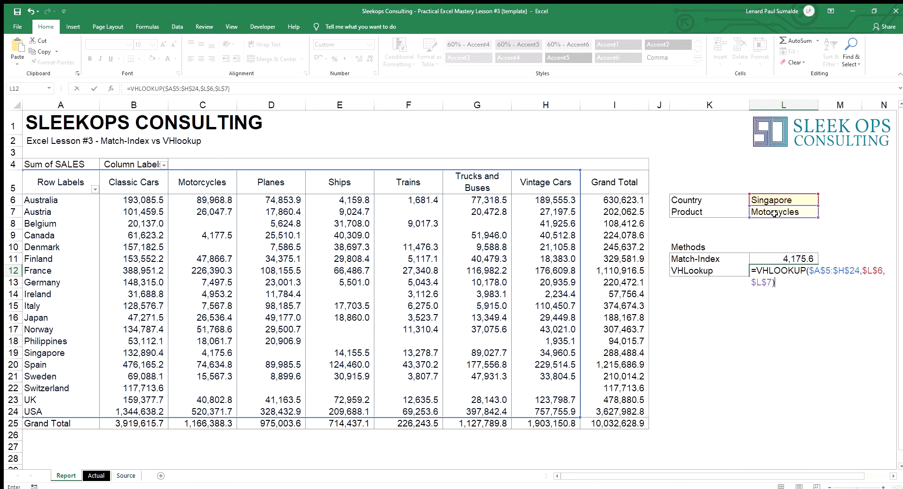
pyautogui.hotkey('ctrl', 'Return')
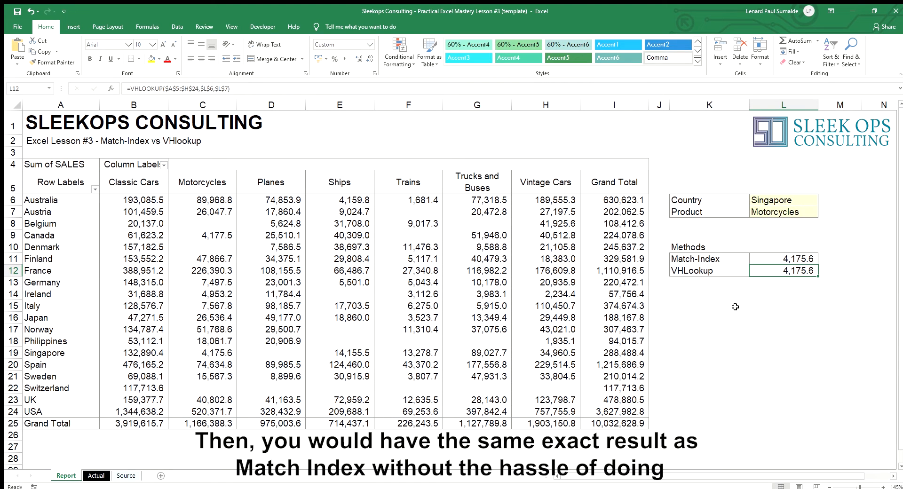
pyautogui.click(771, 257)
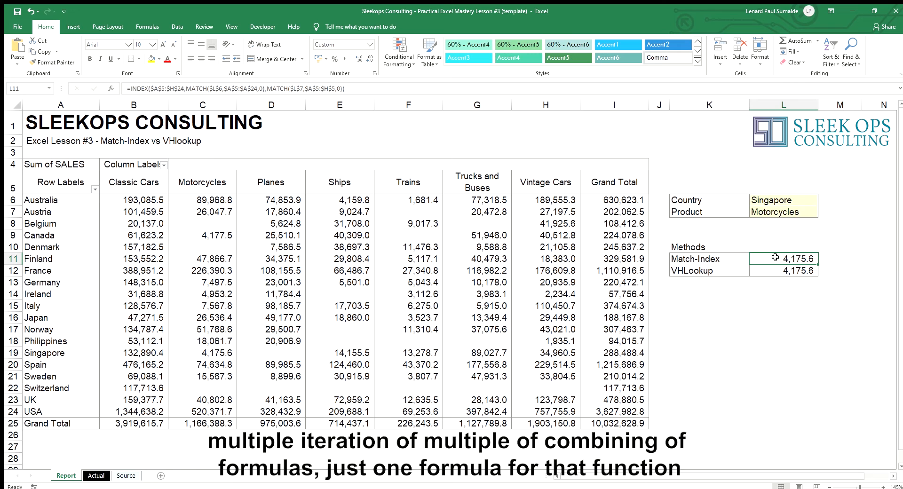
pyautogui.click(812, 270)
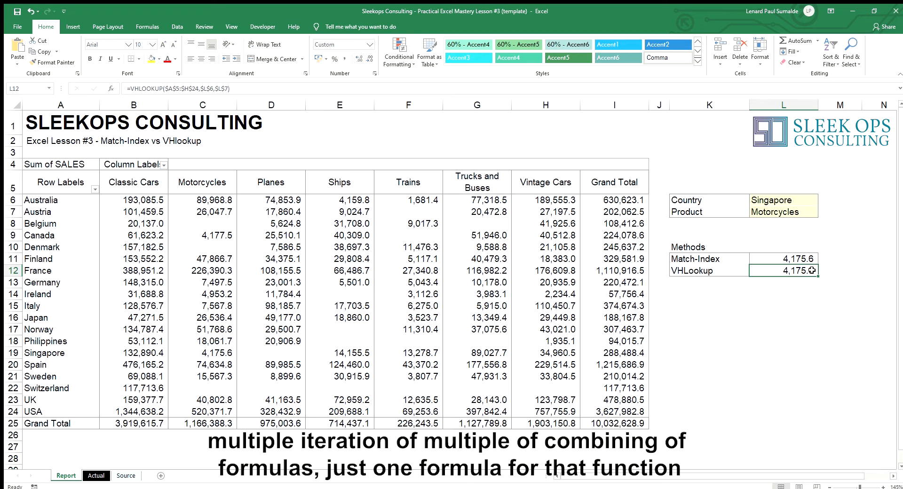